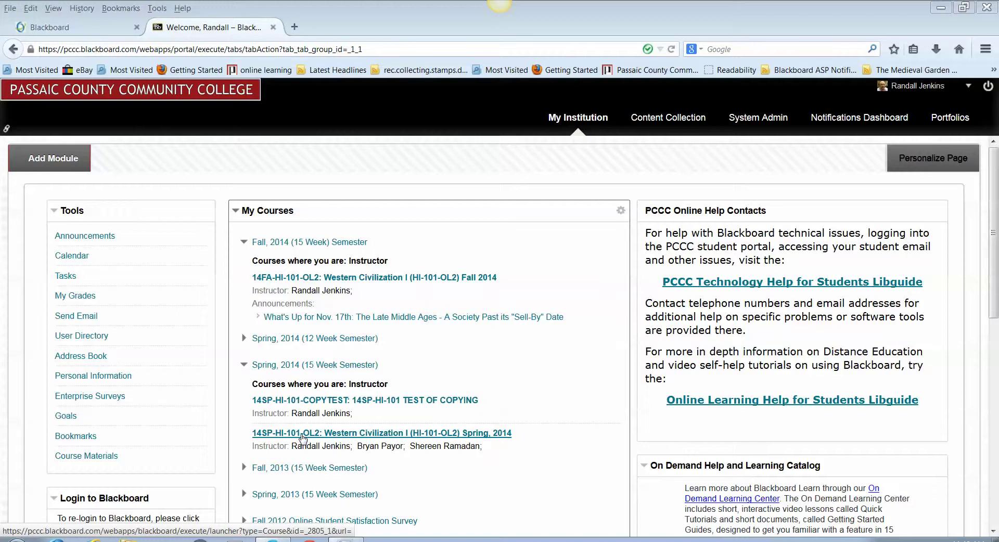
Enter the Spring 2014 Western Civilization I (HI-101-OL2) course and scroll to Packages and Utilities
left_click(303, 438)
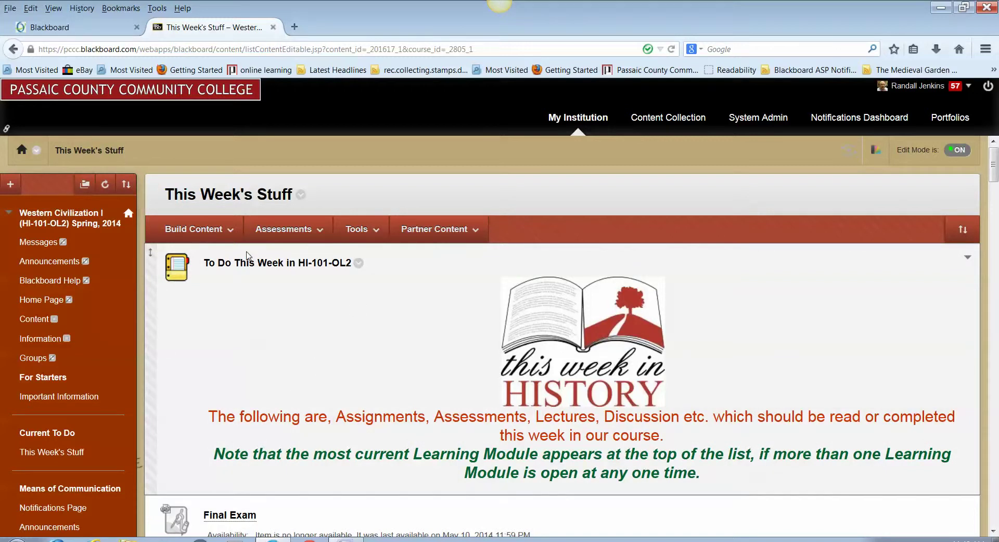
scroll(250, 255, "down", 8)
scroll(229, 233, "down", 12)
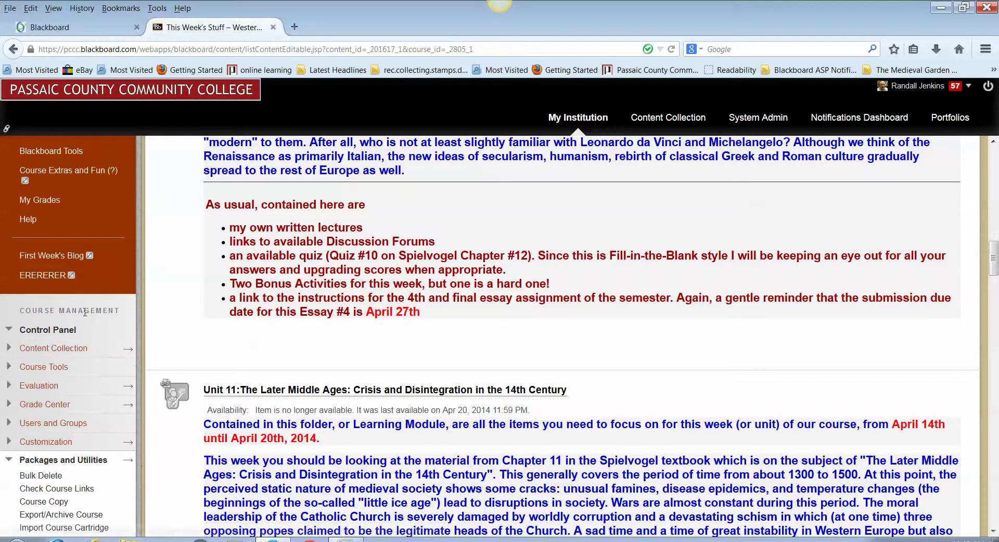
scroll(134, 268, "down", 2)
scroll(135, 268, "down", 2)
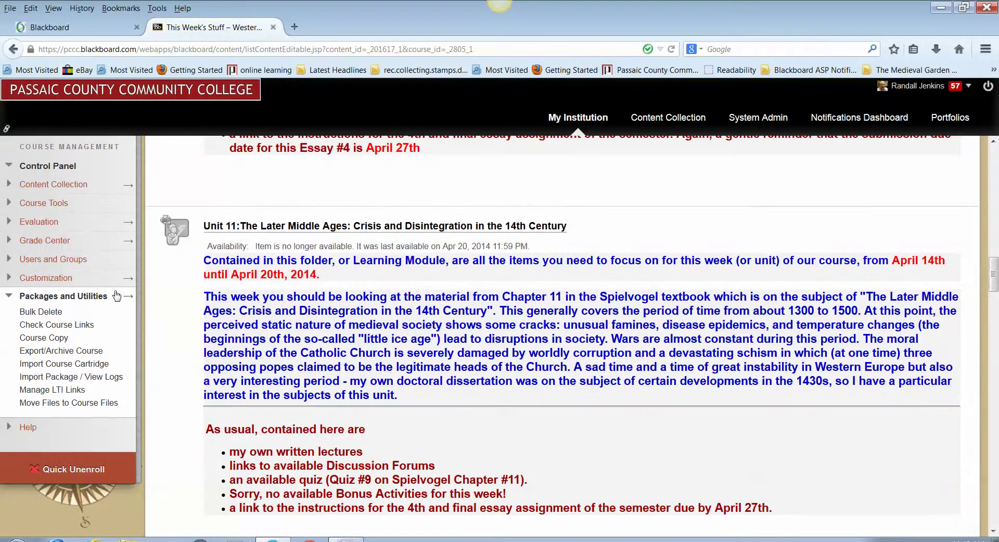
Go to Course Copy under Packages and Utilities and expand the Select Copy Type list
left_click(46, 339)
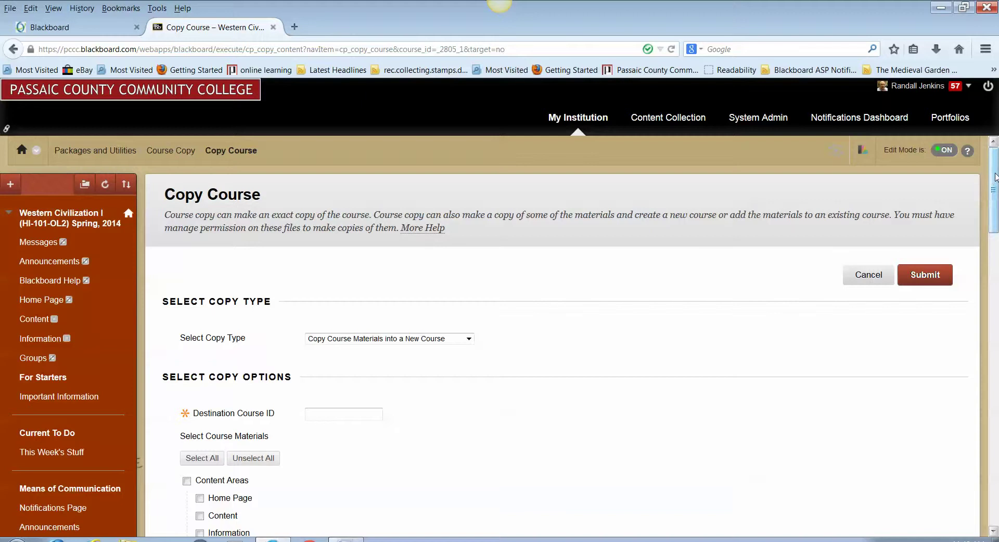
left_click_drag(994, 178, 980, 193)
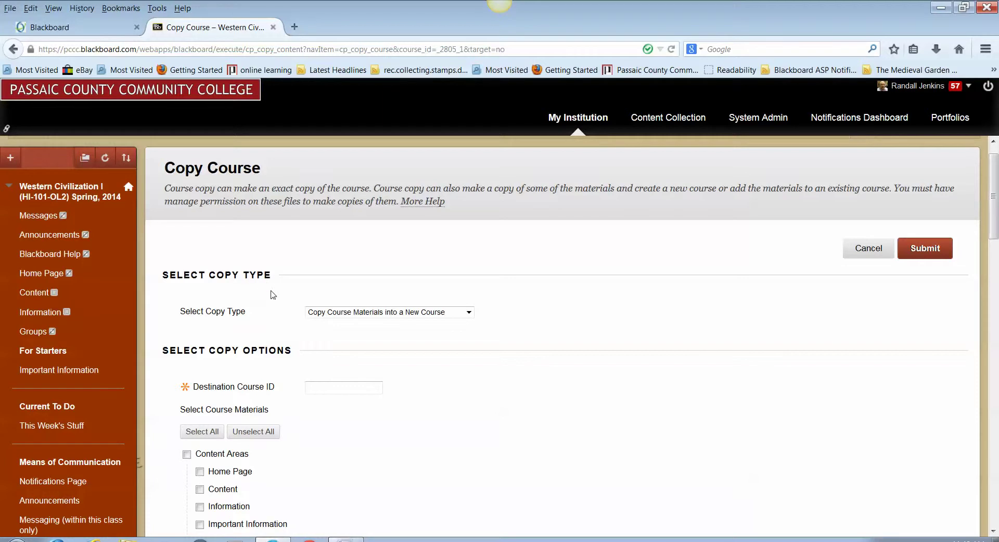
left_click(469, 313)
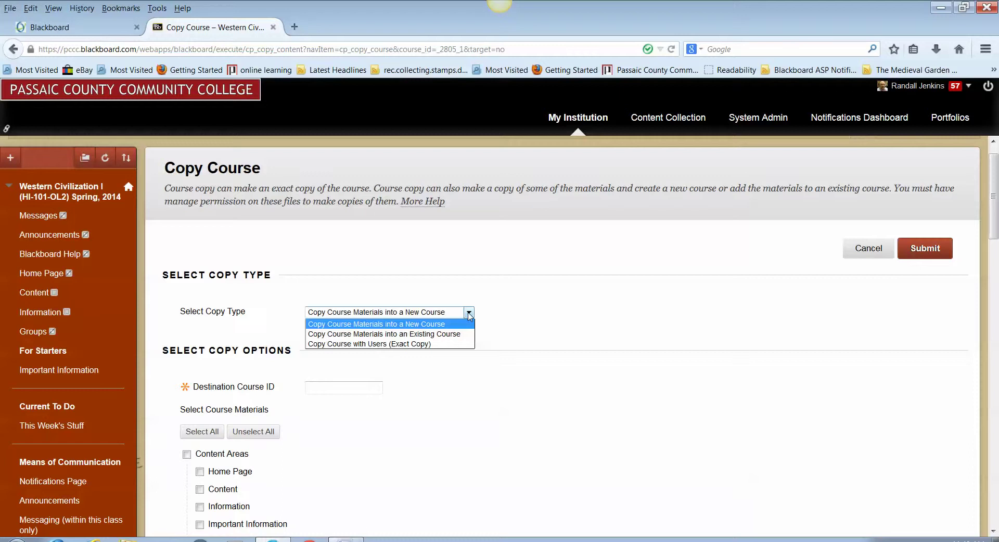
Set copy type to 'Copy Course Materials into an Existing Course' and browse destination courses
left_click(466, 339)
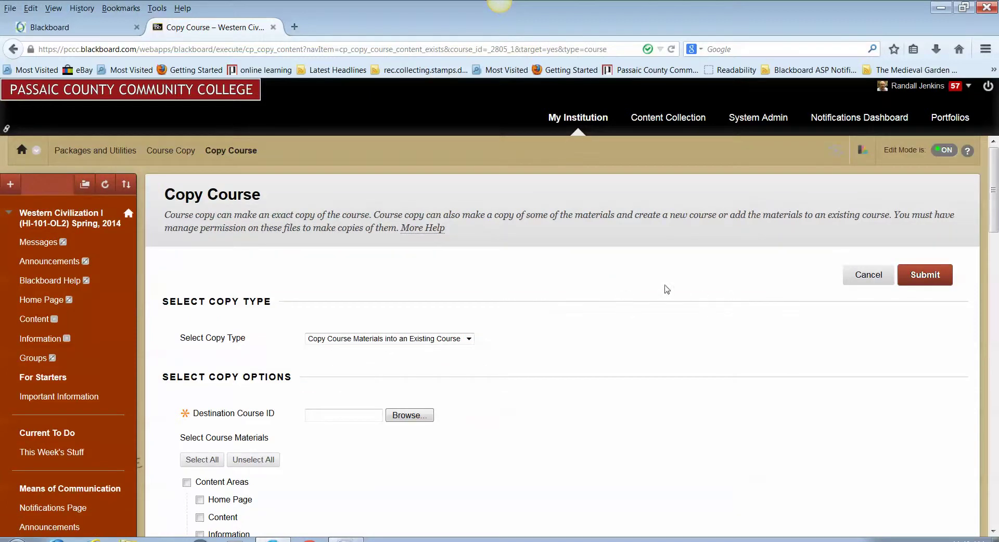
scroll(678, 274, "down", 3)
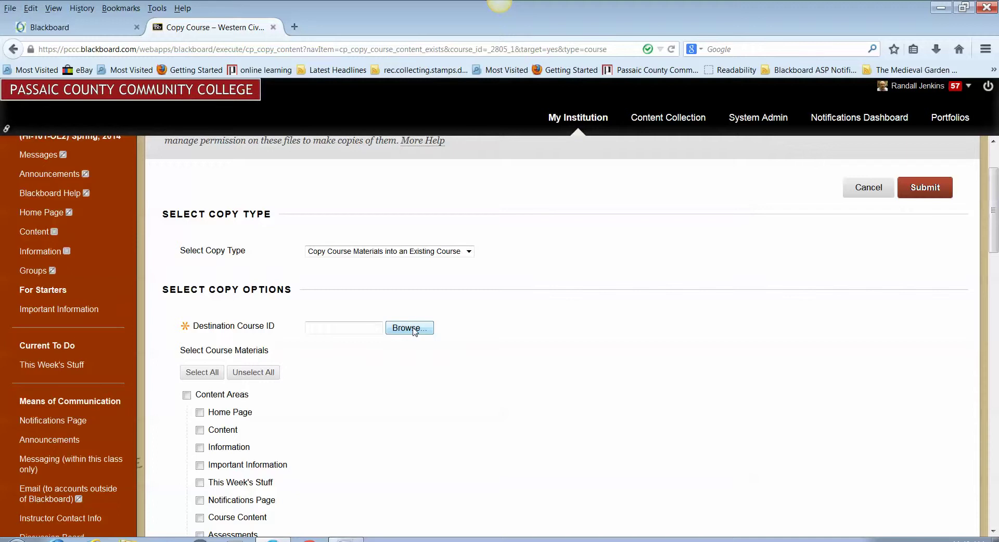
left_click(414, 329)
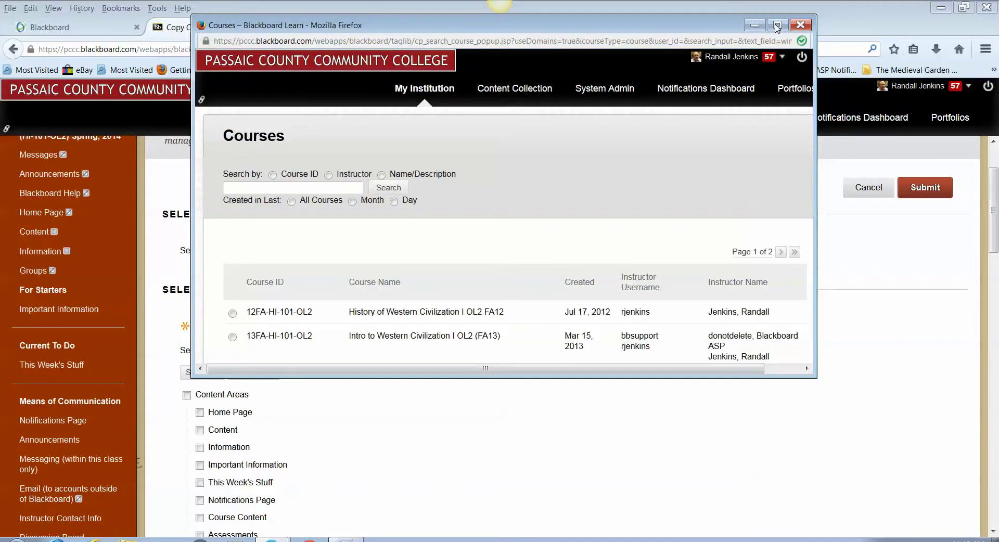
Maximize the Courses window, review the course list, then check the Word notes on course IDs
left_click(777, 26)
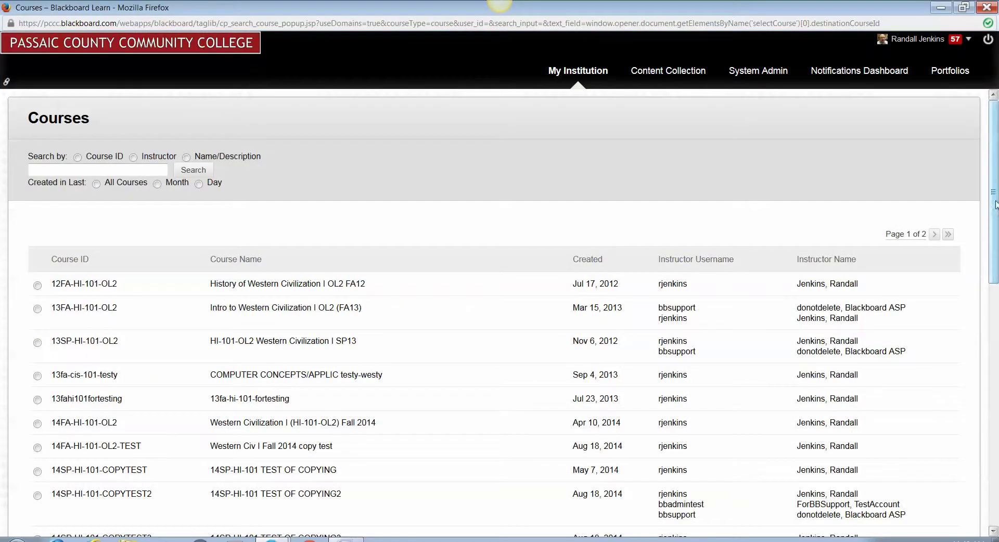
scroll(998, 207, "down", 1)
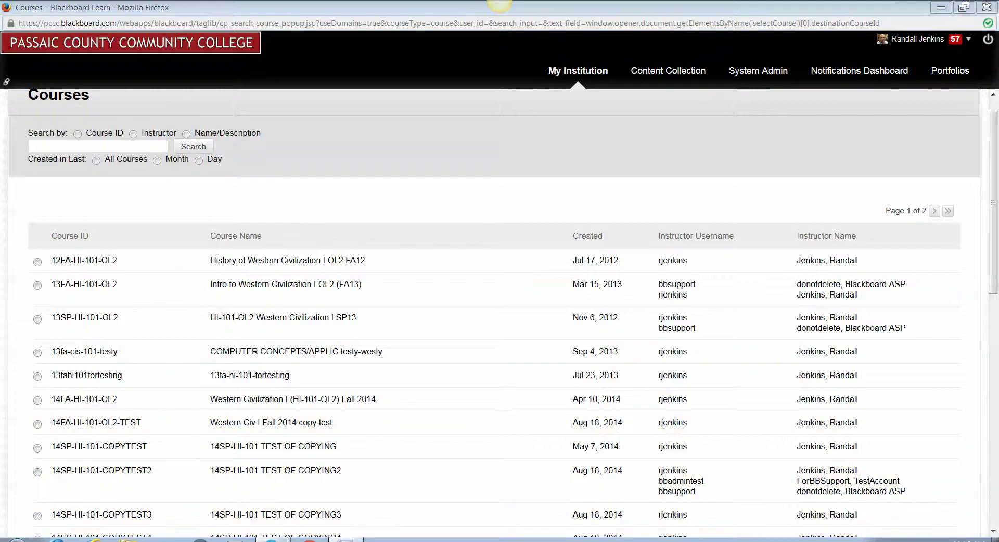
left_click(346, 541)
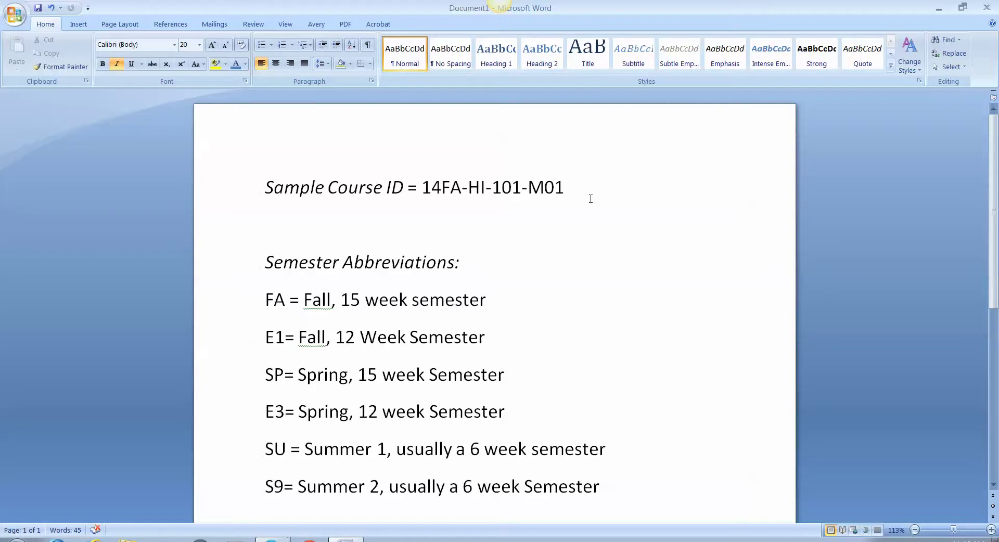
Read through the course ID abbreviation notes, then minimize Word to return to the Courses list
scroll(996, 193, "down", 2)
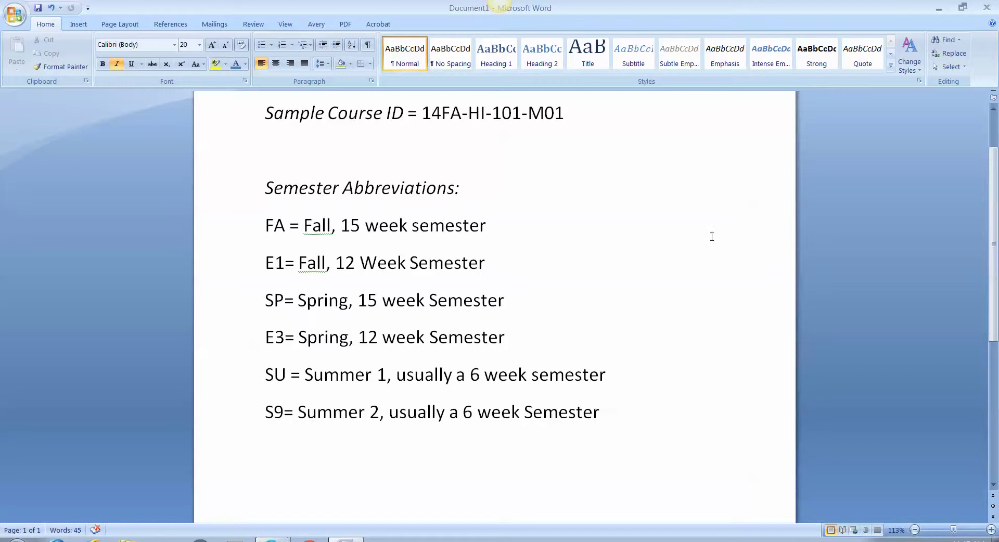
left_click(942, 8)
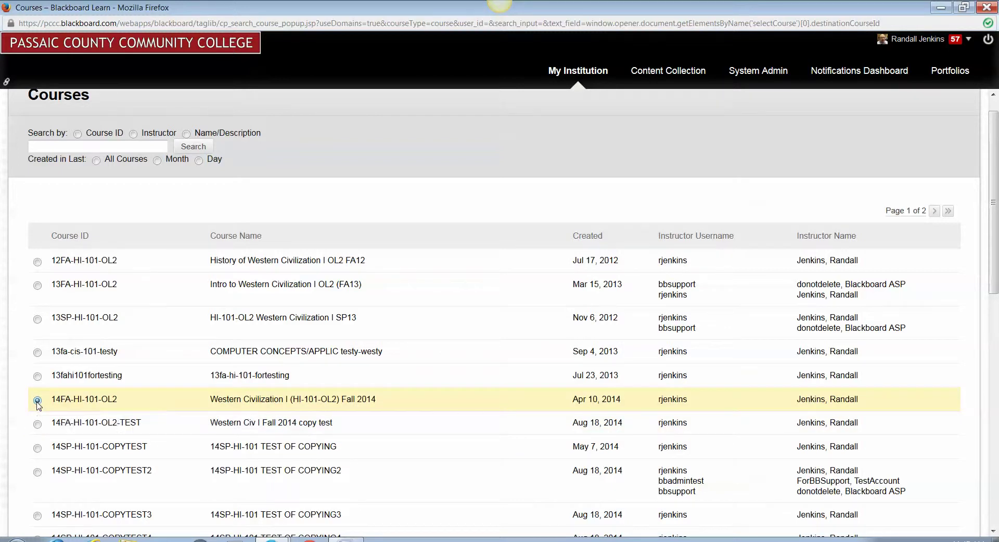
Choose 14FA-HI-101-OL2 in the Courses window and submit it as the destination
left_click(37, 401)
left_click_drag(997, 278, 997, 504)
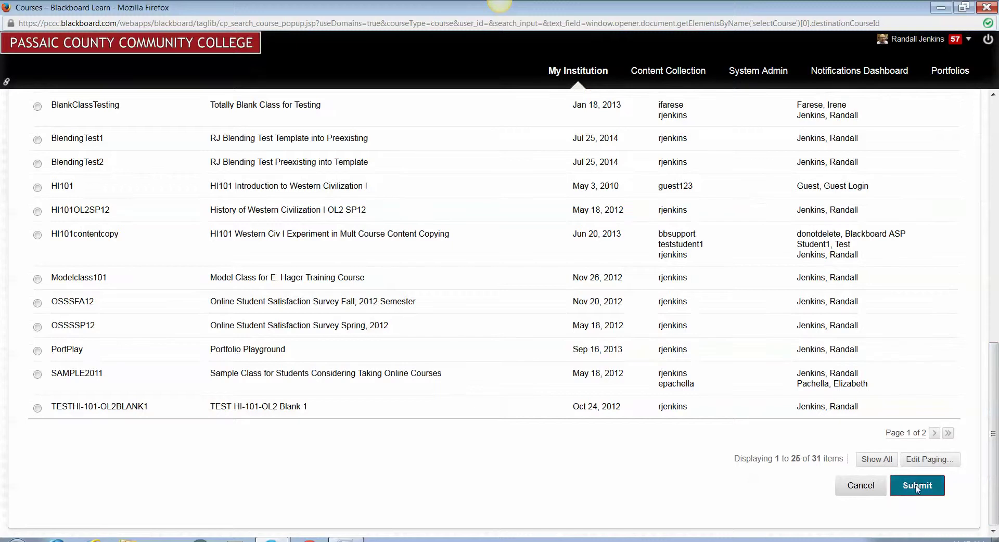
left_click(917, 486)
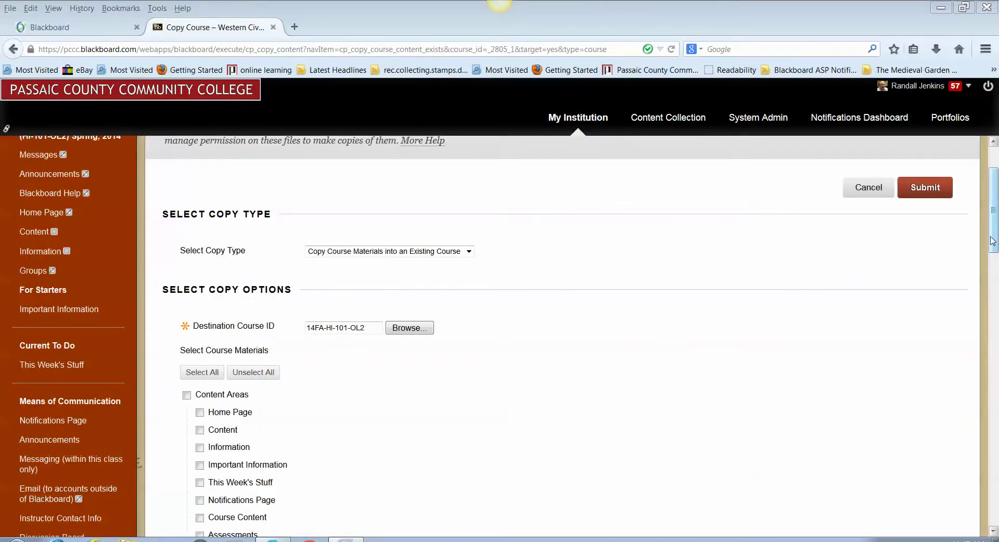
left_click_drag(993, 238, 993, 255)
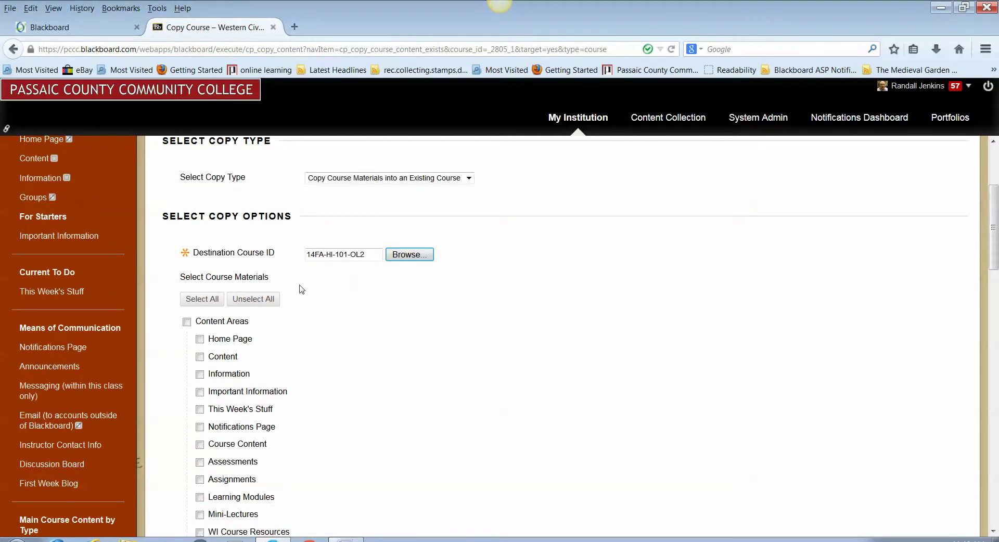
left_click(365, 257)
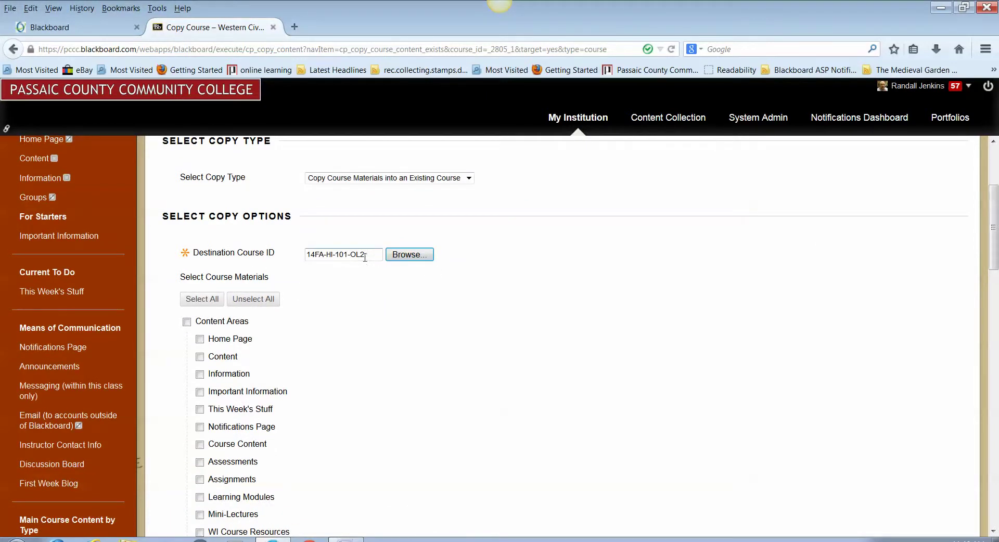
Select All course materials, content areas and tools, then scroll to verify every box is checked
left_click(203, 302)
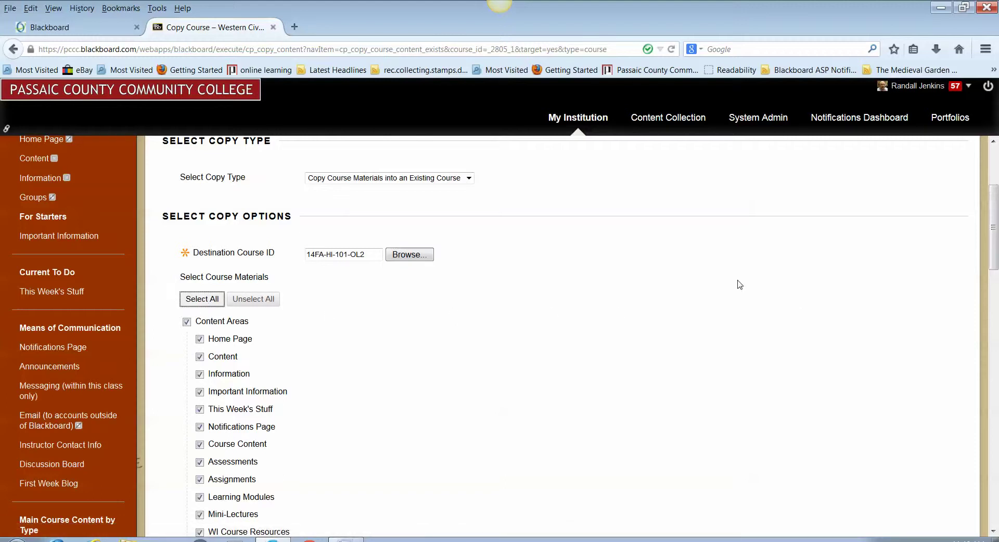
left_click_drag(993, 228, 997, 250)
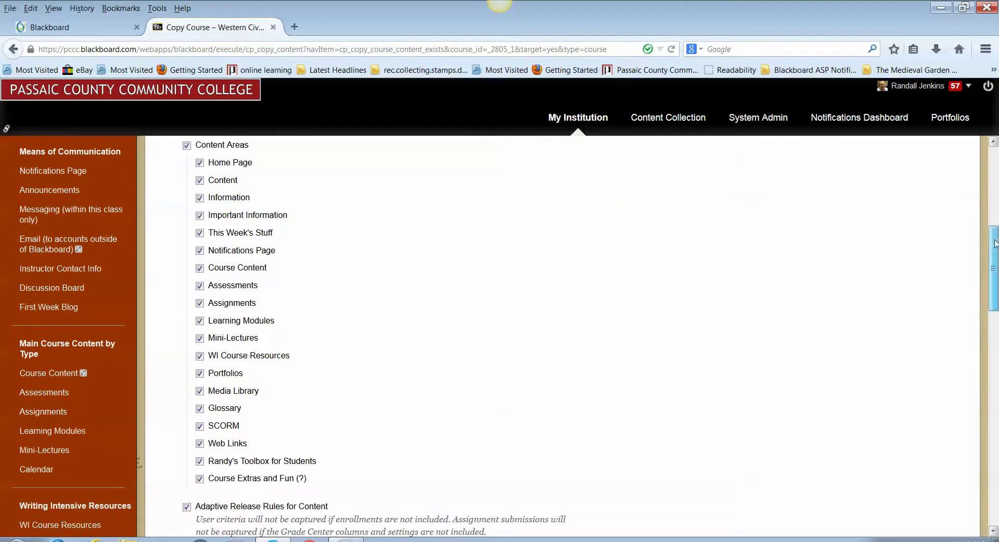
left_click_drag(996, 248, 995, 203)
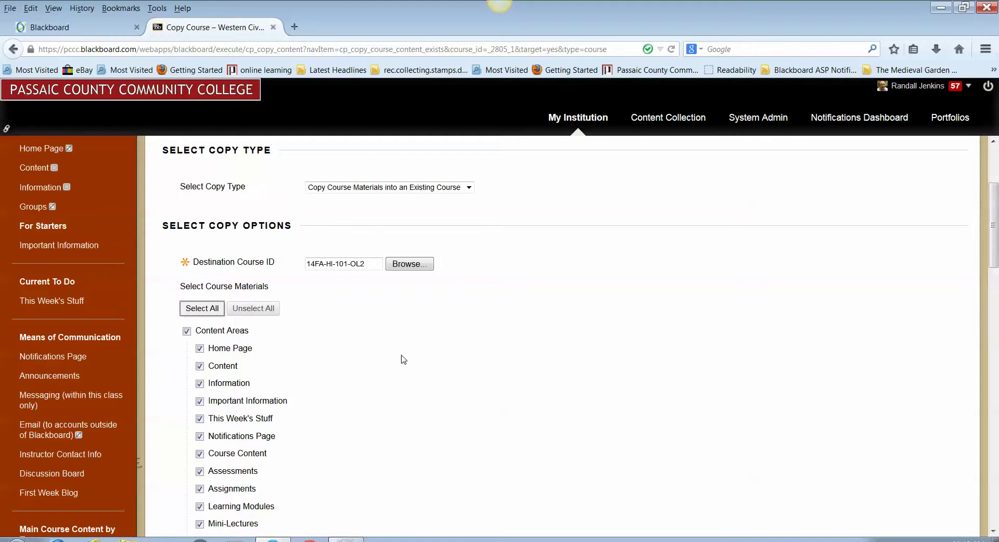
left_click(198, 311)
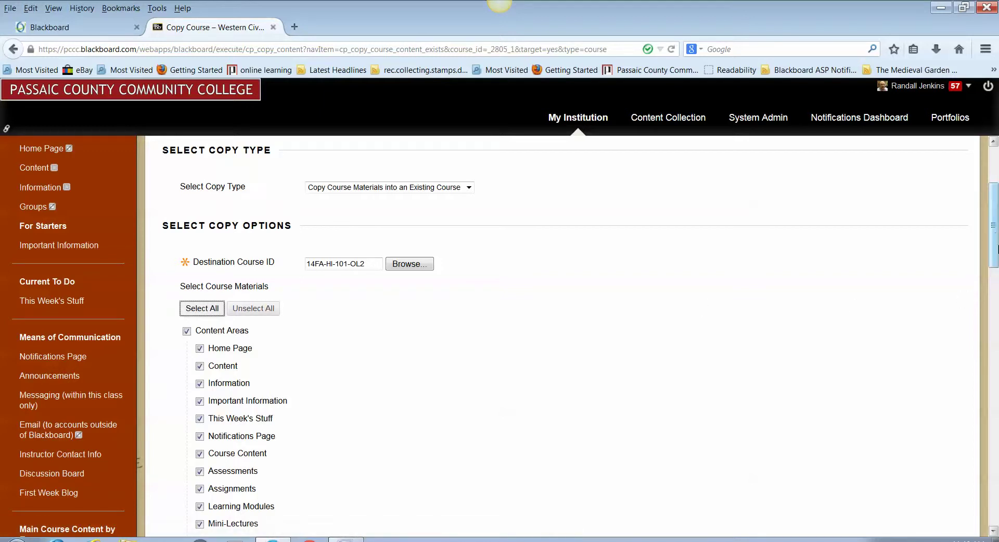
left_click_drag(994, 232, 994, 427)
scroll(948, 284, "up", 15)
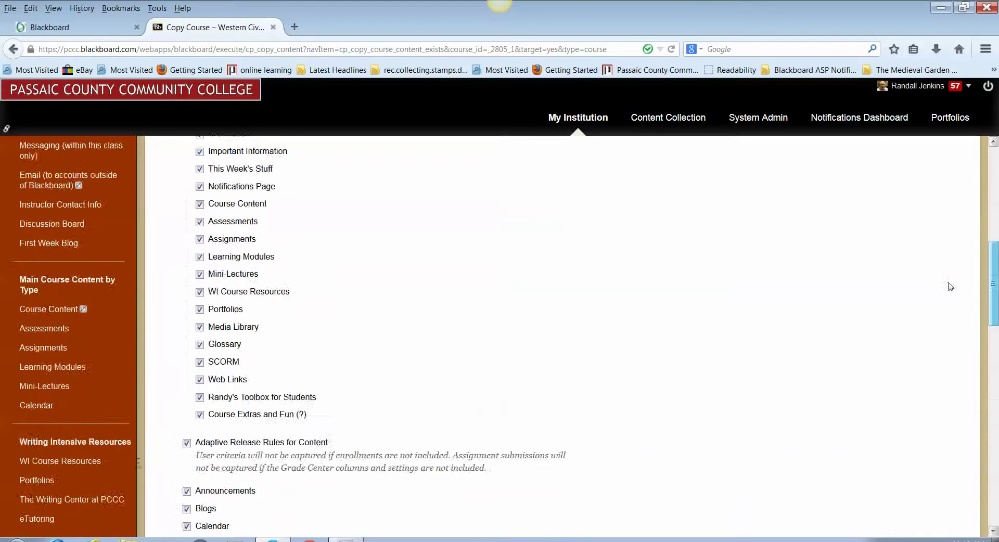
scroll(948, 234, "down", 8)
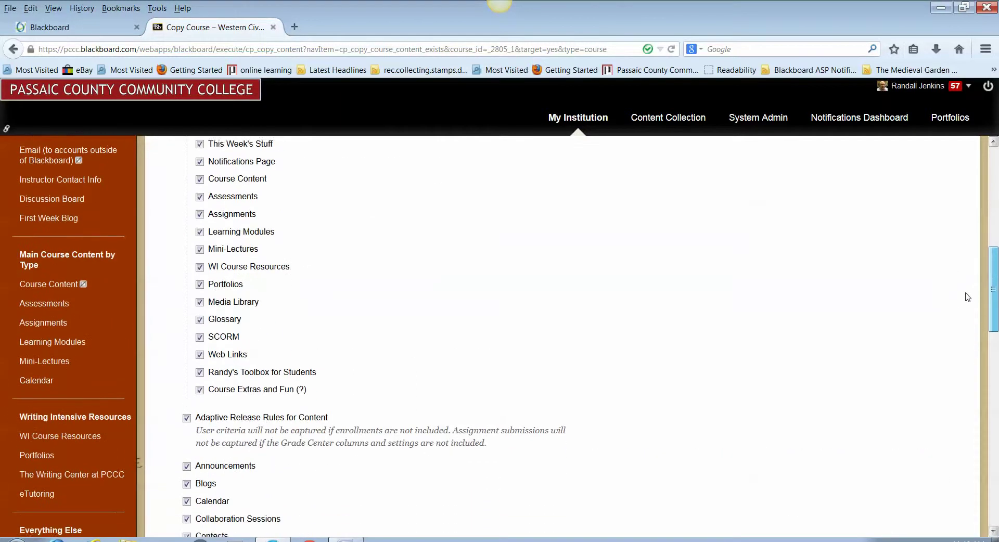
scroll(979, 325, "down", 6)
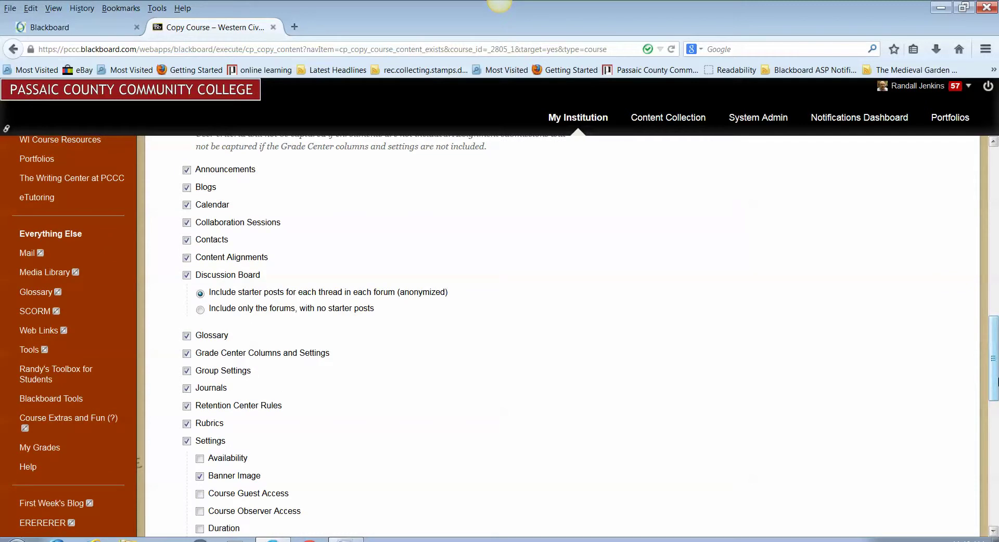
scroll(995, 379, "down", 4)
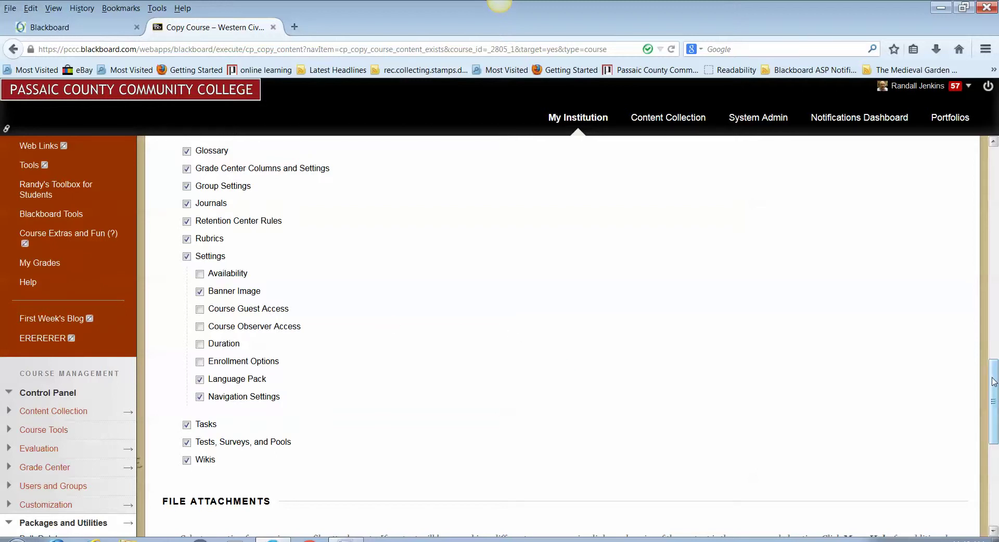
scroll(994, 381, "down", 5)
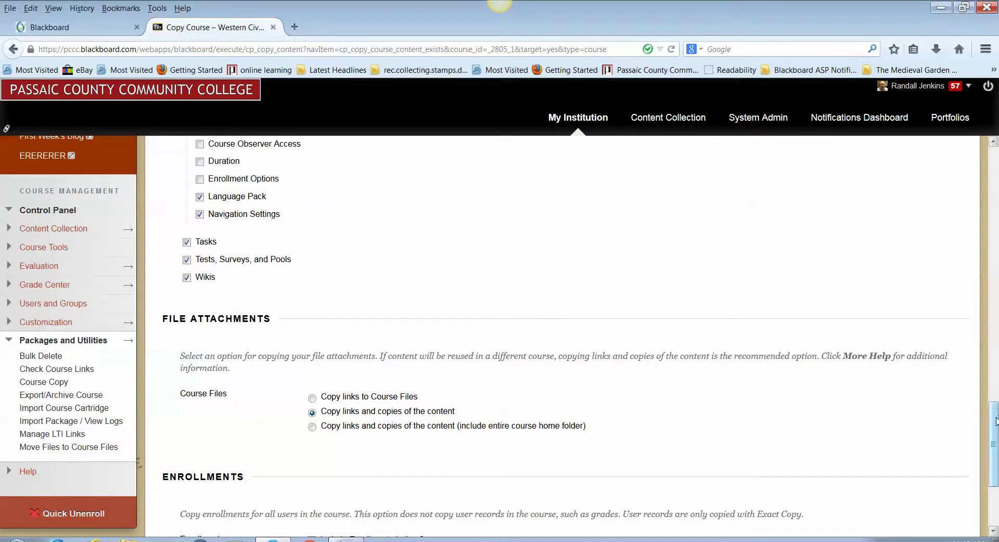
scroll(995, 422, "down", 3)
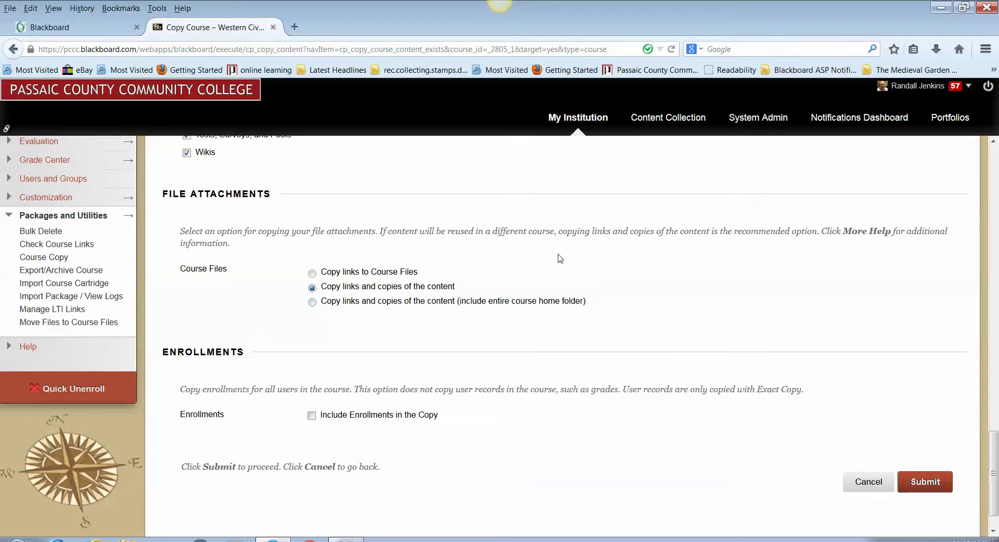
scroll(763, 352, "down", 2)
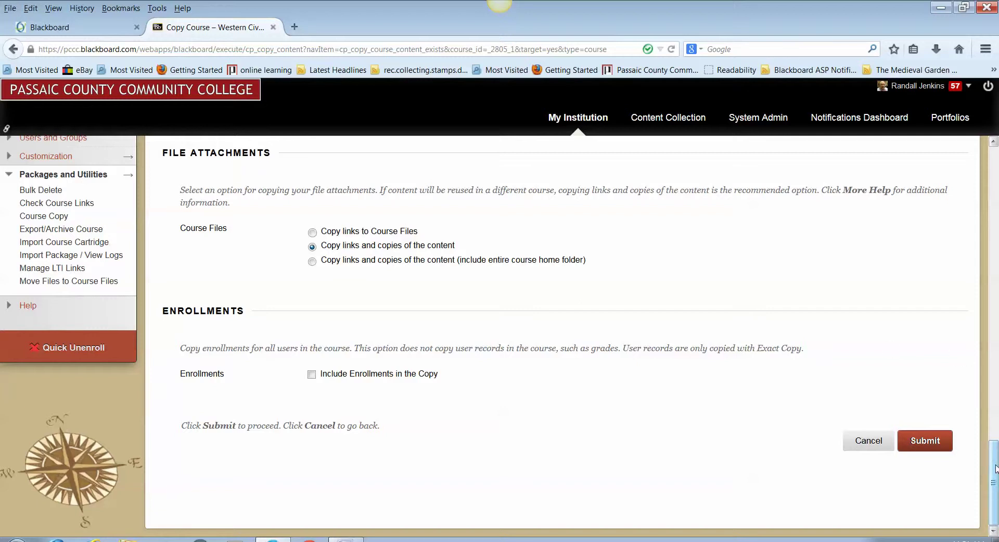
left_click_drag(996, 468, 966, 173)
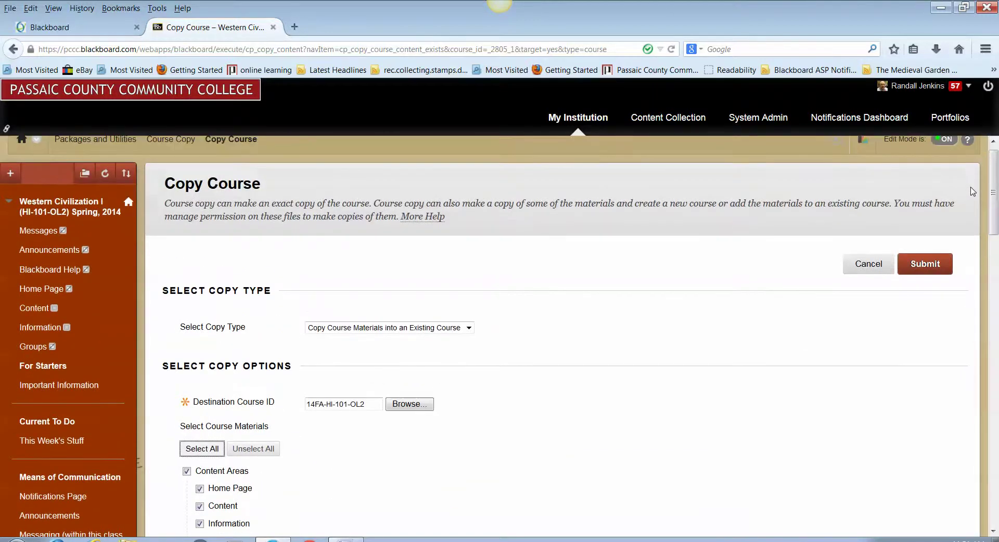